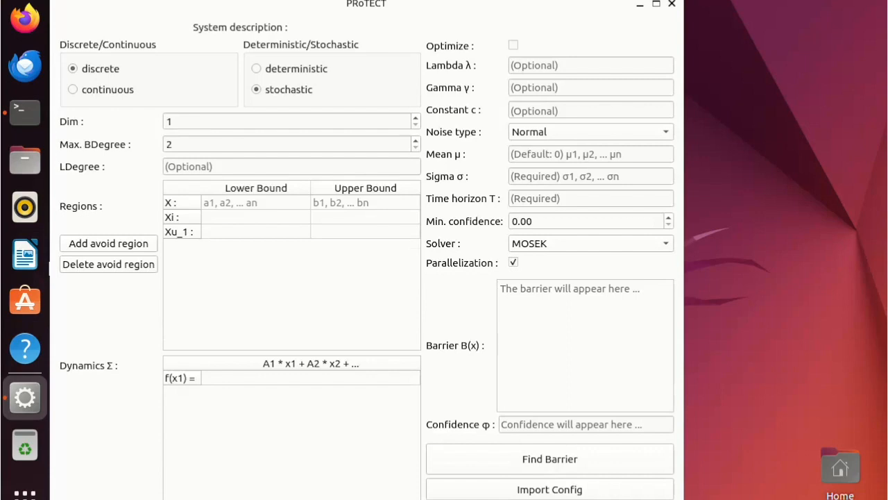
- Set the system dimension to 2 and the maximum barrier degree to 6
{"action": "left_click", "coordinate": [415, 117]}
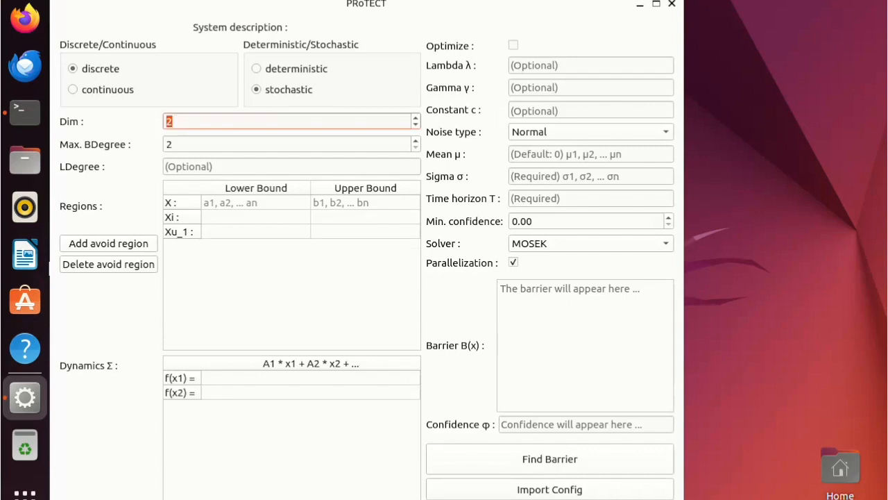
{"action": "key", "text": "Tab"}
{"action": "type", "text": "6"}
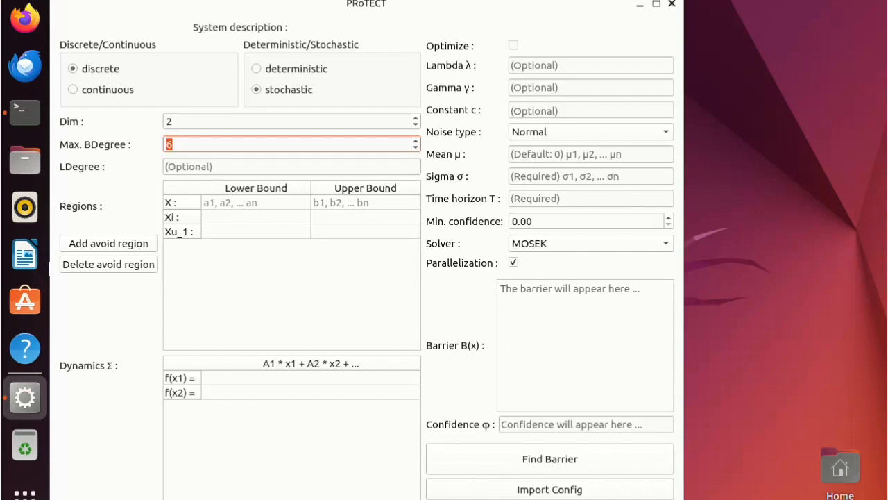
{"action": "key", "text": "Tab"}
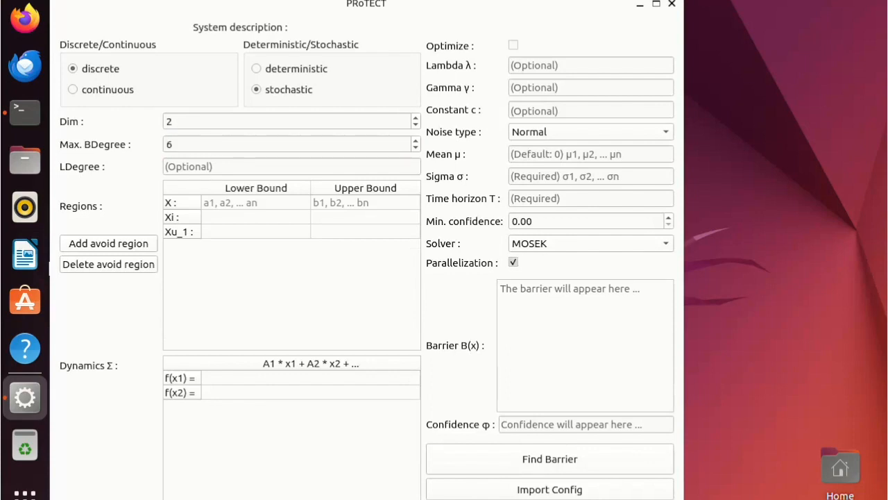
{"action": "key", "text": "space"}
{"action": "left_click", "coordinate": [513, 262]}
{"action": "left_click", "coordinate": [590, 243]}
{"action": "left_click", "coordinate": [590, 242]}
- Define the state space region X with lower bound -7,-7 and upper bound 7,7
{"action": "left_click", "coordinate": [291, 166]}
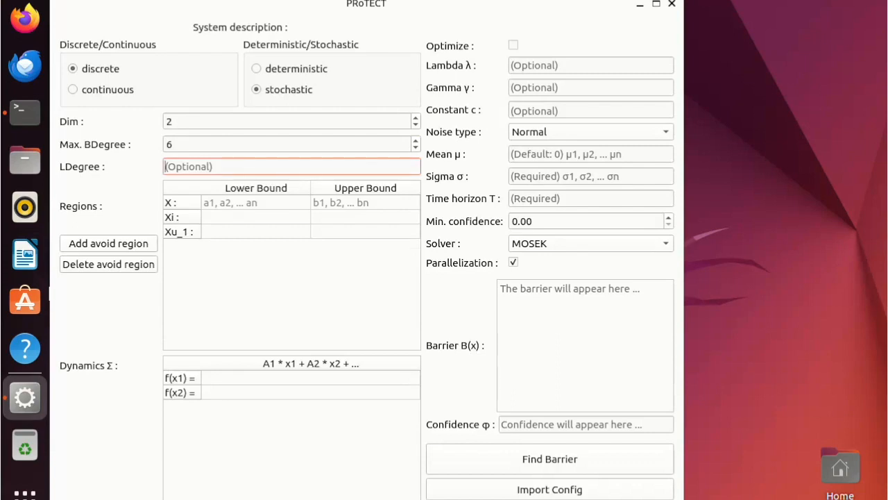
{"action": "key", "text": "Tab"}
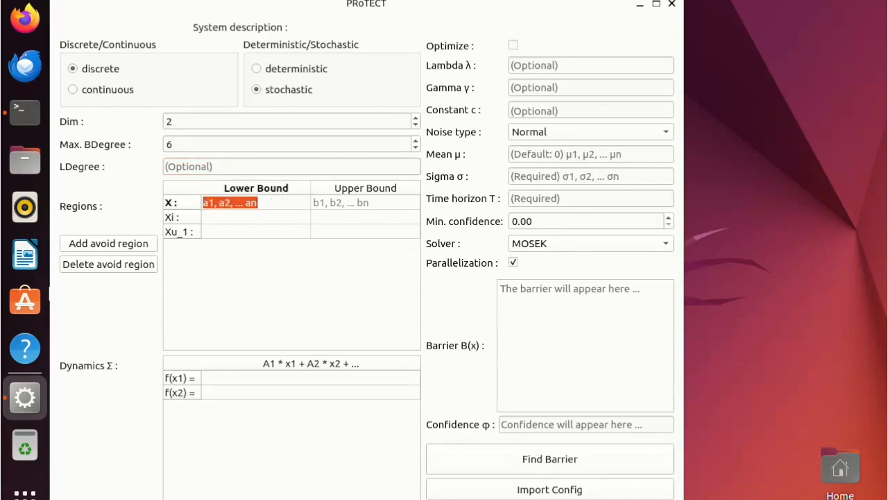
{"action": "type", "text": "-7,-"}
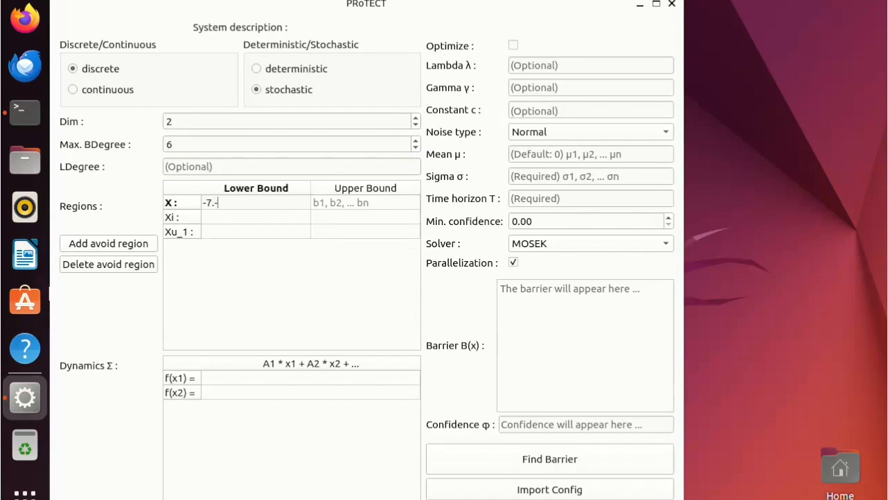
{"action": "type", "text": "7"}
{"action": "key", "text": "Tab"}
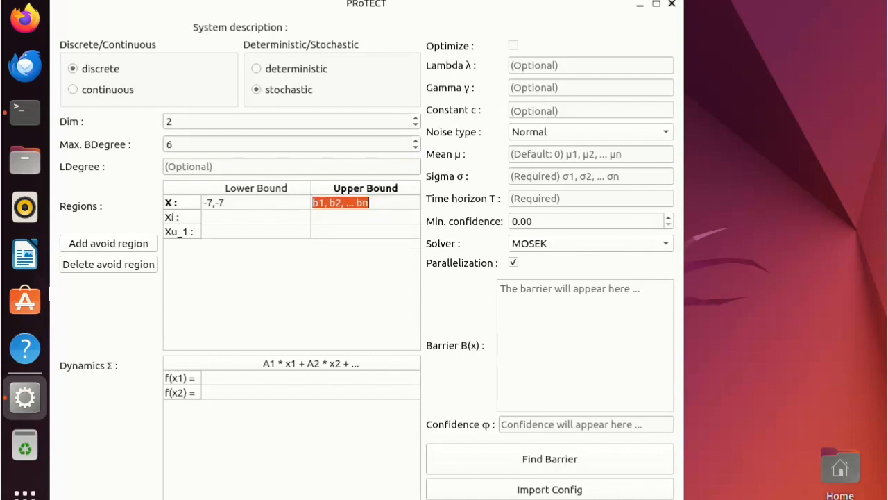
{"action": "type", "text": "7,7"}
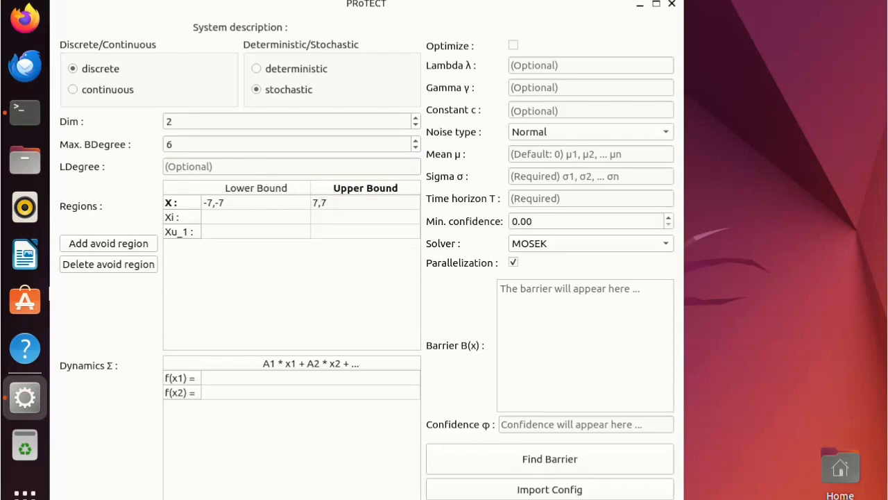
- Define the initial region Xi with lower bound -5,-5 and upper bound 5,5
{"action": "key", "text": "Tab"}
{"action": "type", "text": "-5,-5"}
{"action": "key", "text": "Tab"}
{"action": "type", "text": "5,5"}
- Define the first avoid region Xu_1 with lower bound -7,-7 and upper bound -6,-6
{"action": "key", "text": "Tab"}
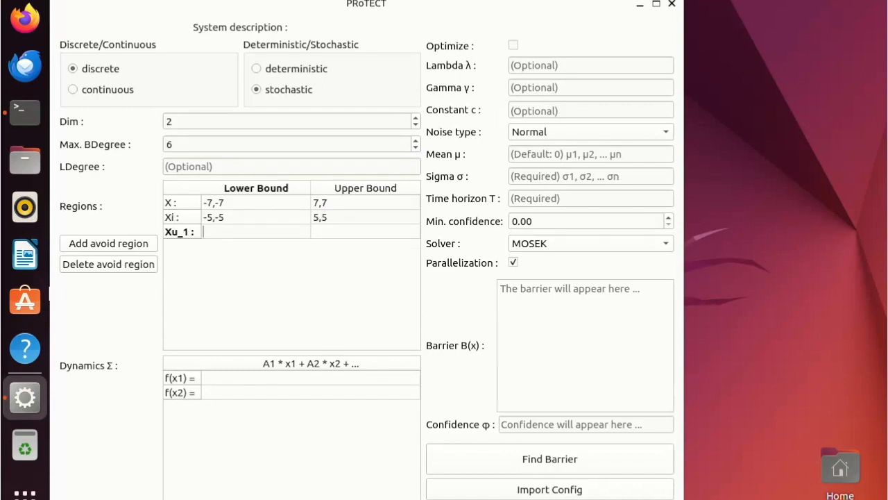
{"action": "type", "text": "-7,-7"}
{"action": "key", "text": "Tab"}
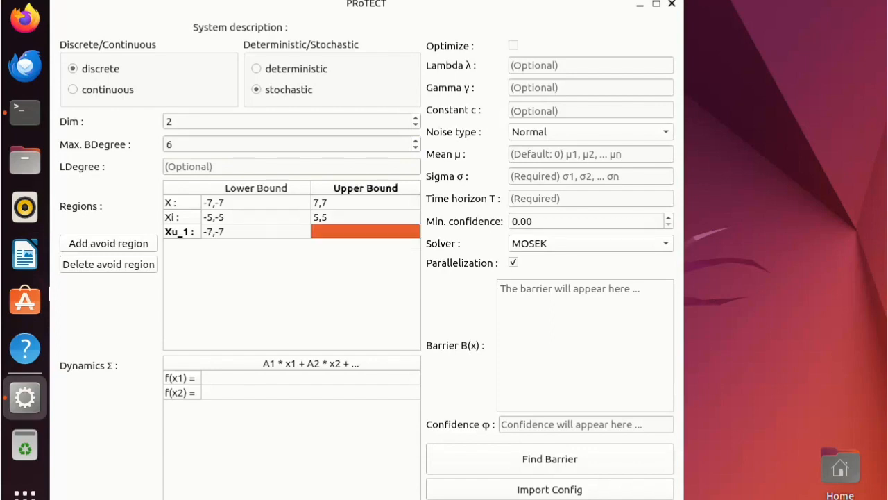
{"action": "type", "text": "-6,-6"}
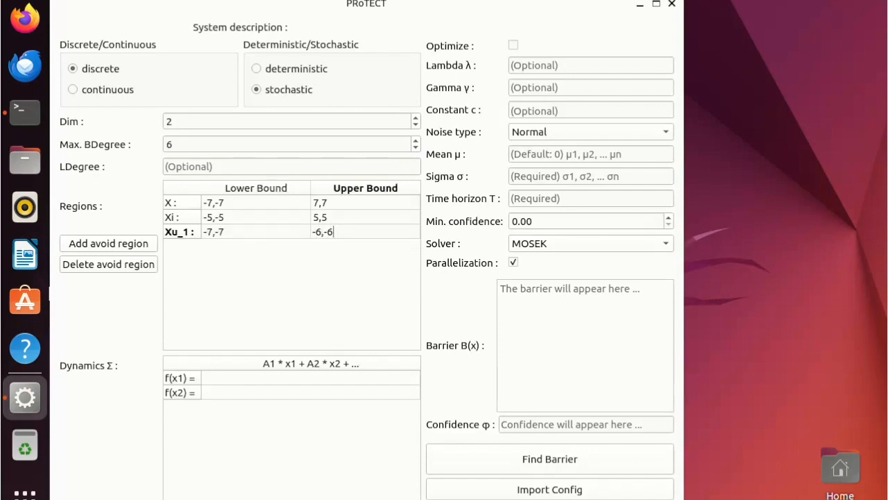
- Add a second avoid region with lower bound 6,6 and upper bound 7,7
{"action": "key", "text": "Return"}
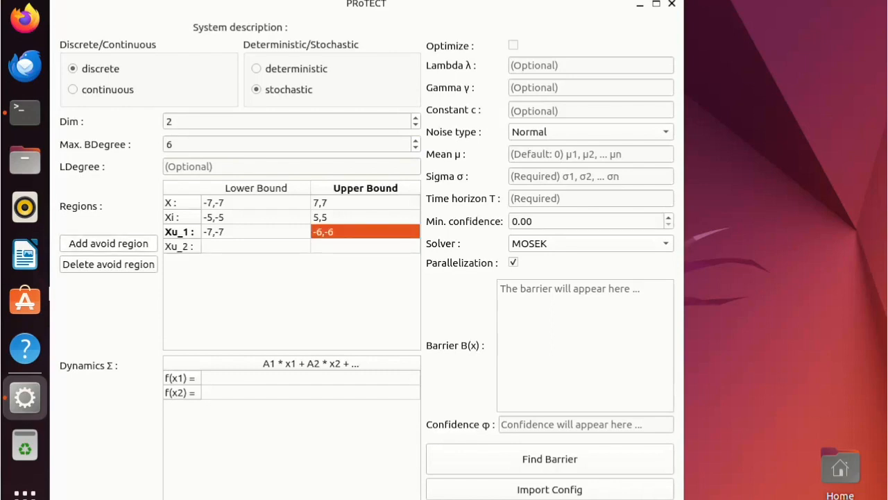
{"action": "key", "text": "Tab"}
{"action": "type", "text": "6,6"}
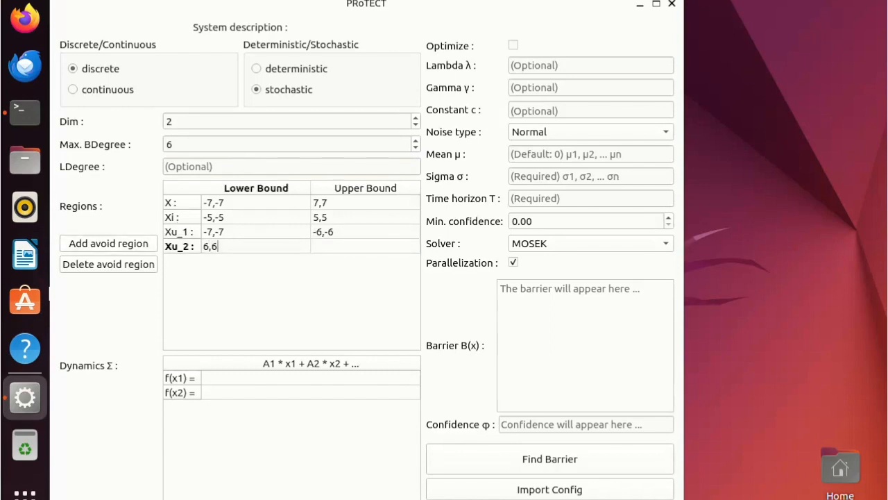
{"action": "key", "text": "Tab"}
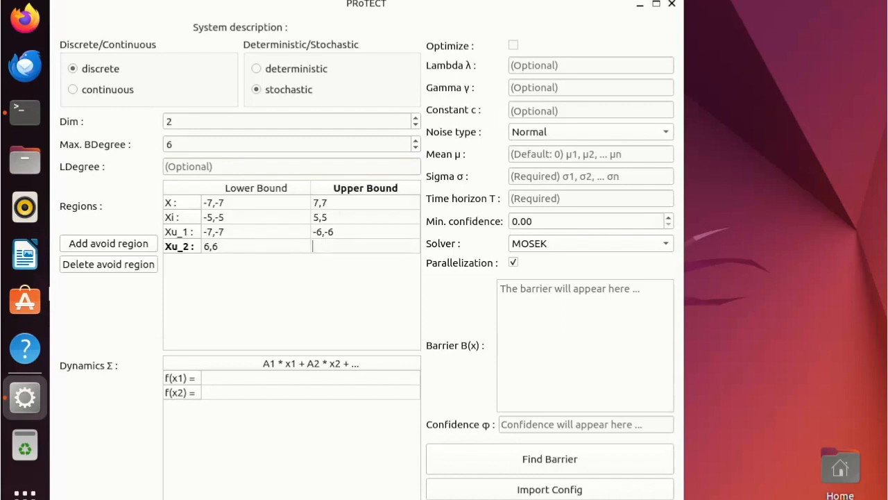
{"action": "type", "text": "7,7"}
{"action": "key", "text": "Return"}
- Enter the dynamics f(x1) as x1+0.1*x2+varsigma1
{"action": "left_click", "coordinate": [306, 377]}
{"action": "type", "text": "x1+0.1*x2"}
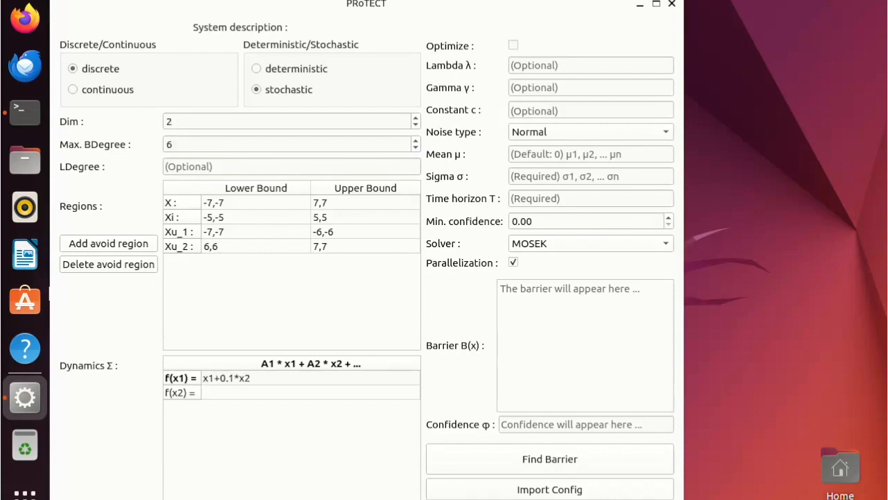
{"action": "type", "text": "+varsigma1"}
- Enter the dynamics f(x2) as x2+(-x1+(1-x1**2)*x2)*0.1+varsigma2
{"action": "key", "text": "Tab"}
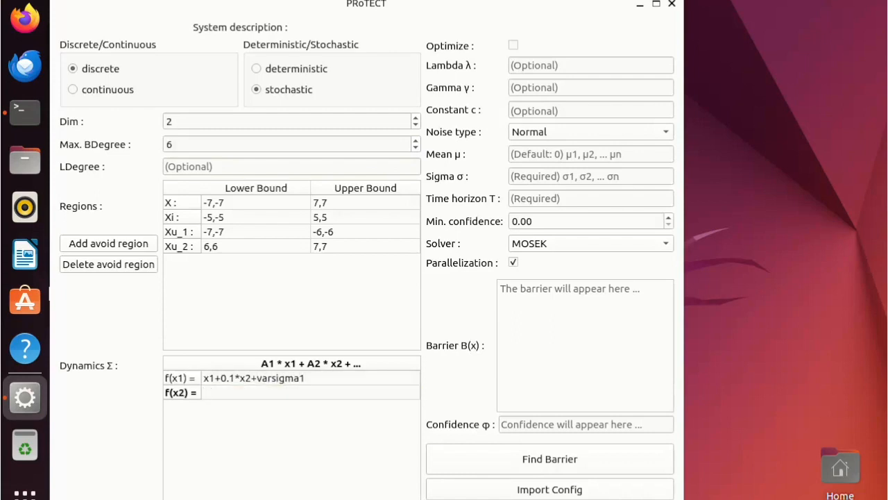
{"action": "type", "text": "x2+(-x1+(1-x1)**2"}
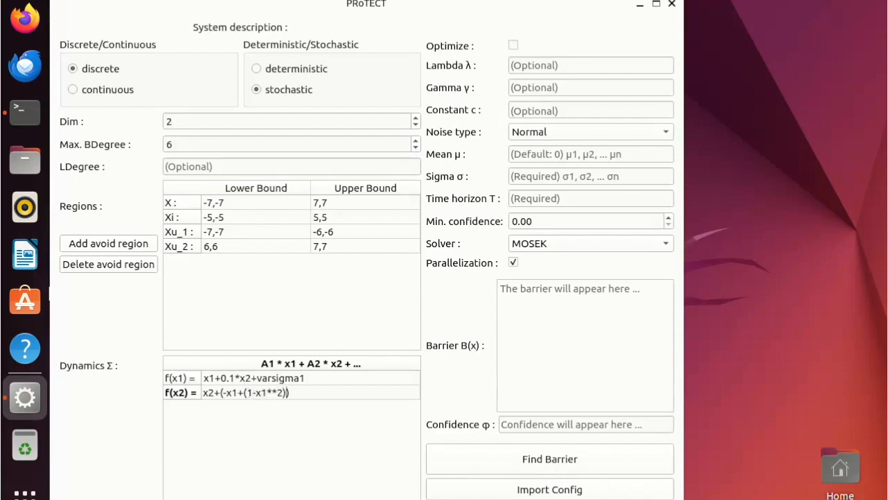
{"action": "type", "text": "*x2"}
{"action": "type", "text": "*0.1+varsigma2"}
{"action": "key", "text": "Return"}
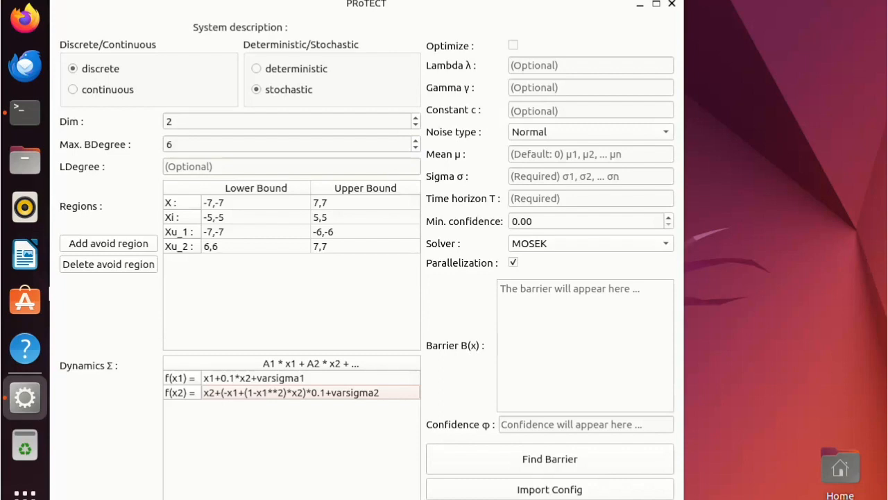
{"action": "left_click", "coordinate": [514, 45]}
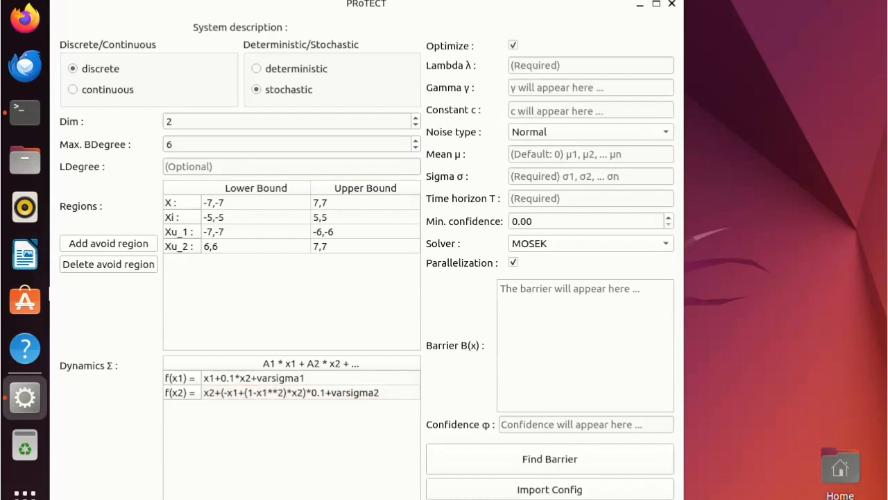
{"action": "left_click", "coordinate": [514, 45]}
{"action": "left_click", "coordinate": [514, 45]}
{"action": "left_click", "coordinate": [590, 65]}
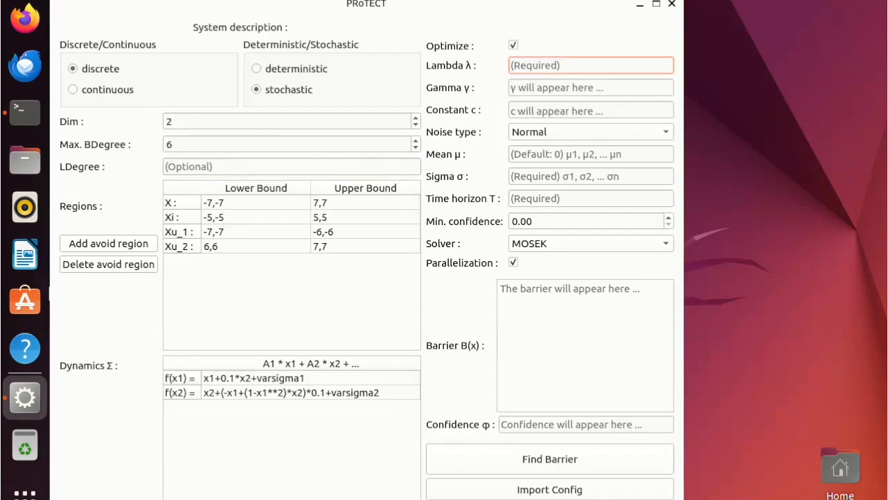
{"action": "left_click", "coordinate": [514, 45]}
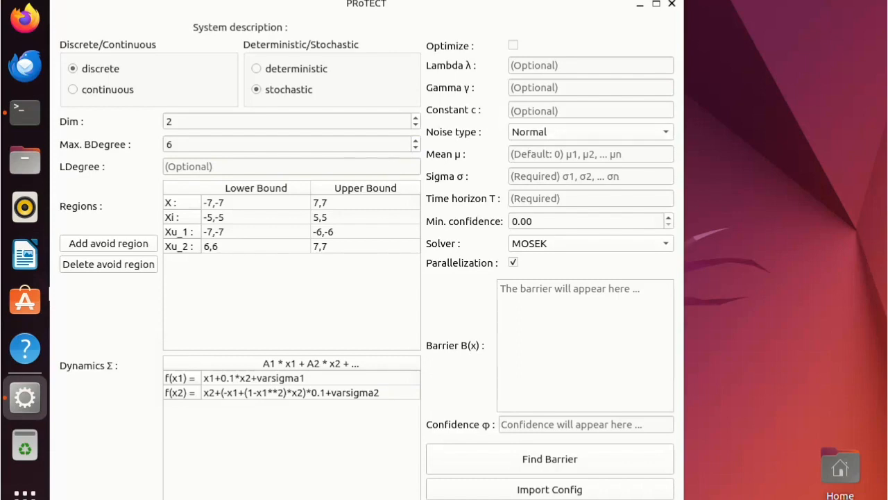
- Switch the noise type to Exponential
{"action": "left_click", "coordinate": [591, 154]}
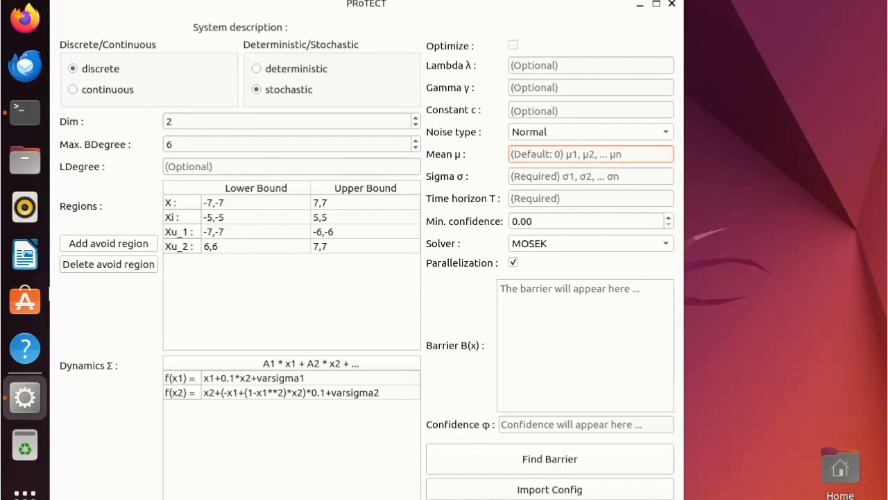
{"action": "left_click", "coordinate": [592, 176]}
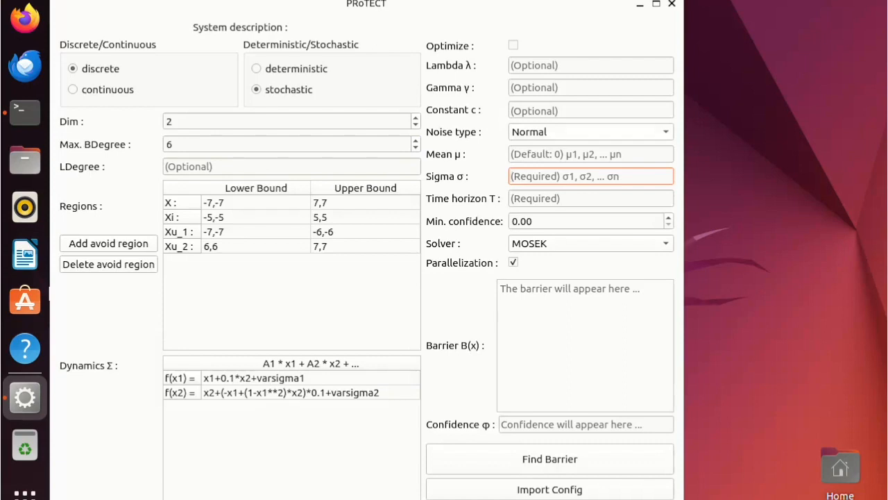
{"action": "left_click", "coordinate": [590, 132]}
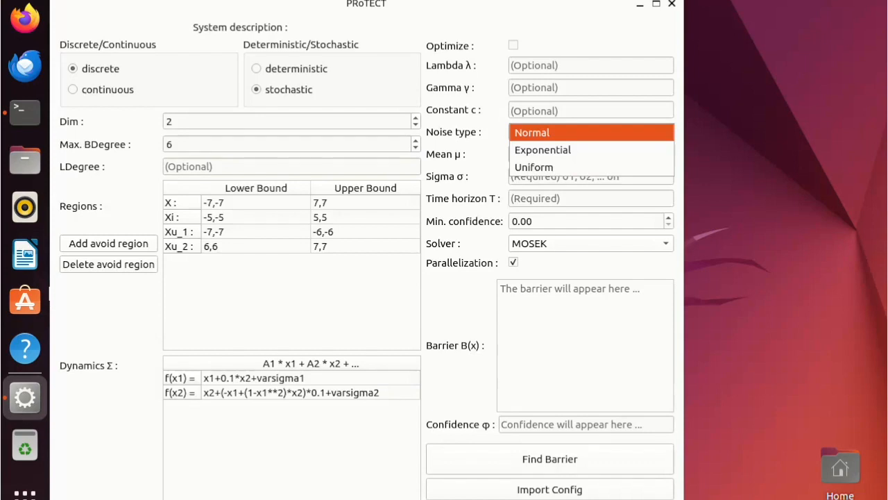
{"action": "key", "text": "Down"}
{"action": "key", "text": "Return"}
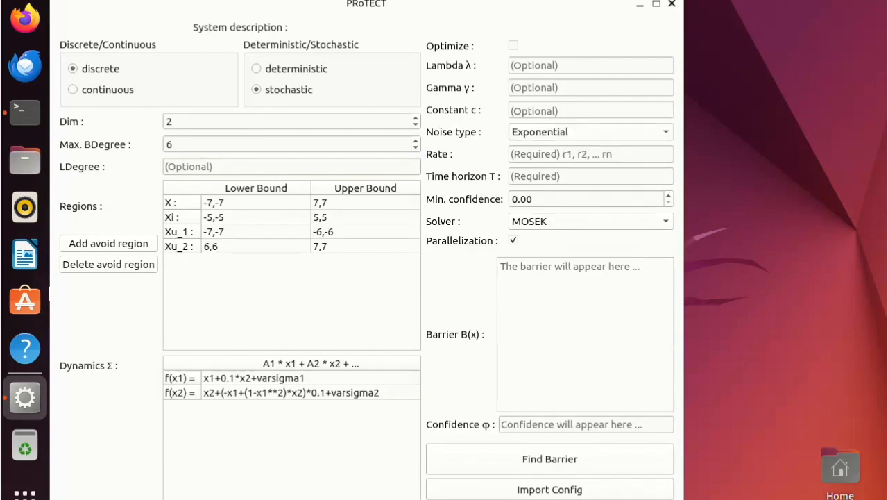
{"action": "left_click", "coordinate": [591, 154]}
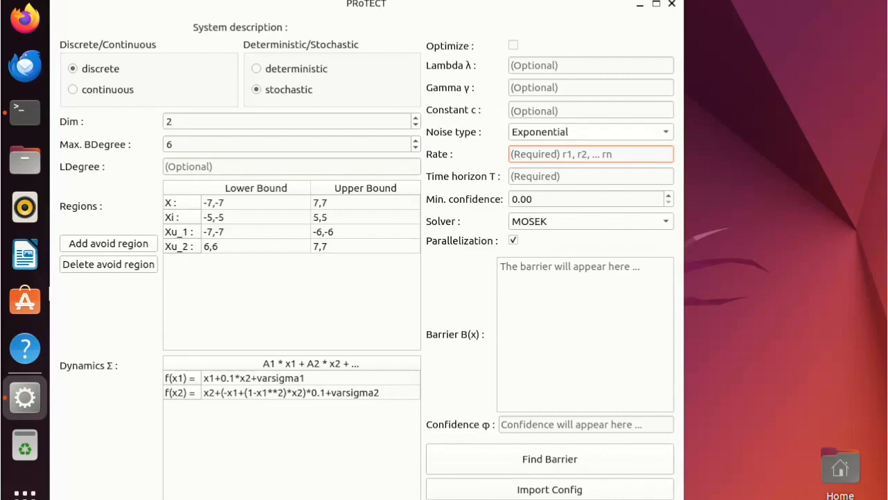
- Set the noise type to Uniform with a as -0.02,-0.02 and b as 0.02,0.02
{"action": "key", "text": "shift+Tab"}
{"action": "key", "text": "space"}
{"action": "key", "text": "Down"}
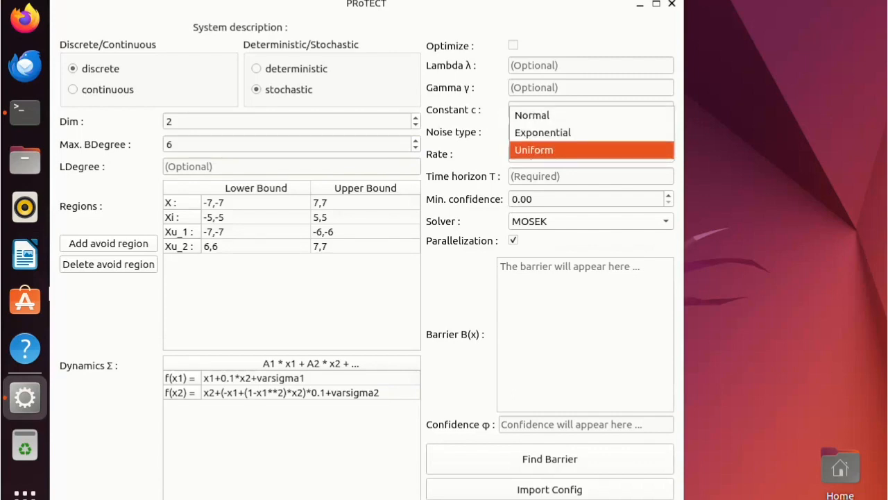
{"action": "key", "text": "Return"}
{"action": "left_click", "coordinate": [547, 154]}
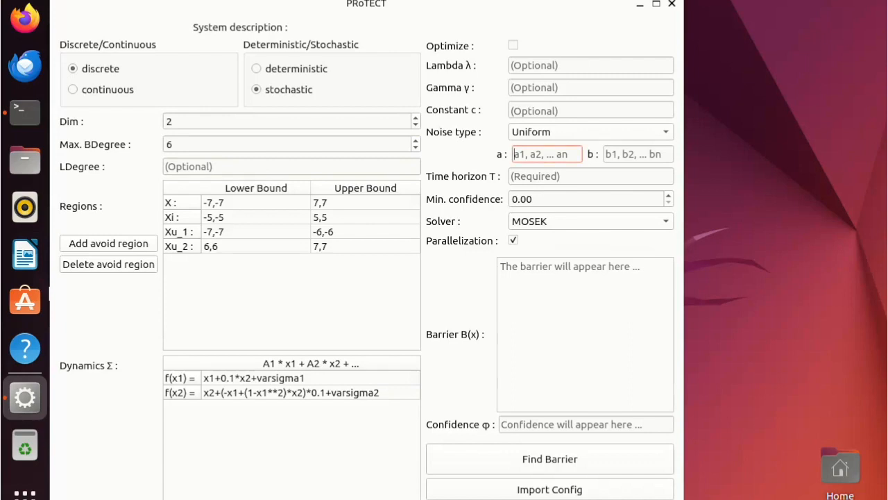
{"action": "type", "text": "-0.02,-0.02"}
{"action": "left_click", "coordinate": [605, 154]}
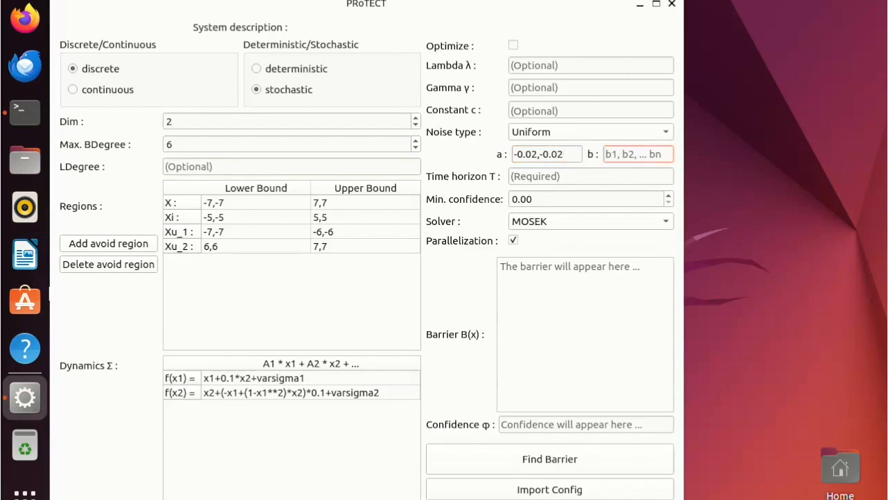
{"action": "type", "text": "0.02,0.02"}
- Set the time horizon T to 5
{"action": "left_click", "coordinate": [555, 176]}
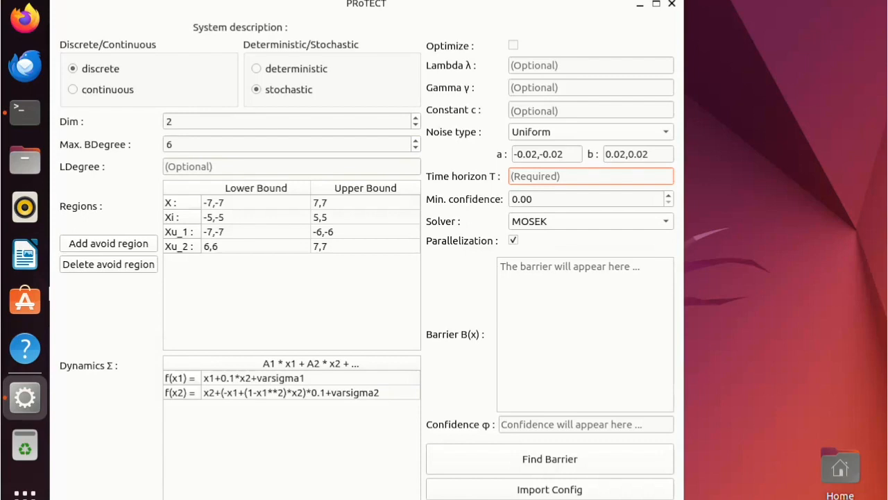
{"action": "type", "text": "5"}
{"action": "left_click", "coordinate": [548, 199]}
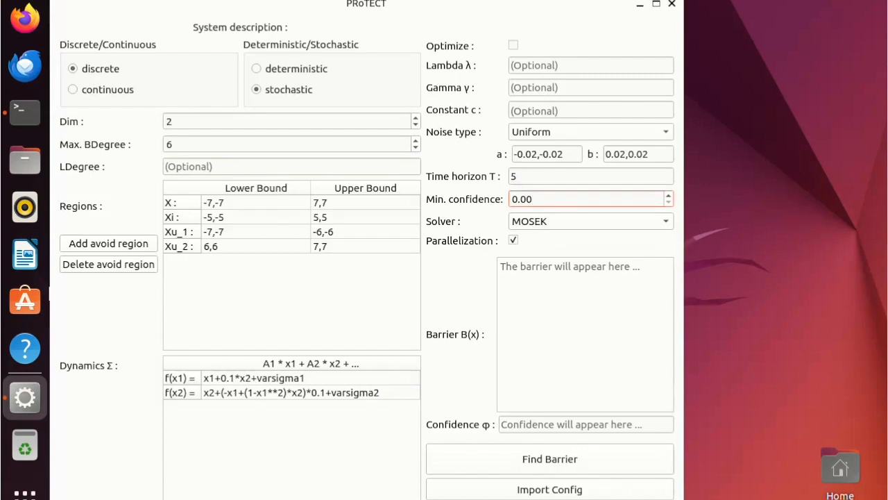
{"action": "key", "text": "Up"}
{"action": "key", "text": "Up"}
{"action": "key", "text": "Down"}
{"action": "key", "text": "Down"}
{"action": "left_click", "coordinate": [534, 200]}
- Run the barrier search for the configured discrete stochastic system
{"action": "left_click", "coordinate": [501, 266]}
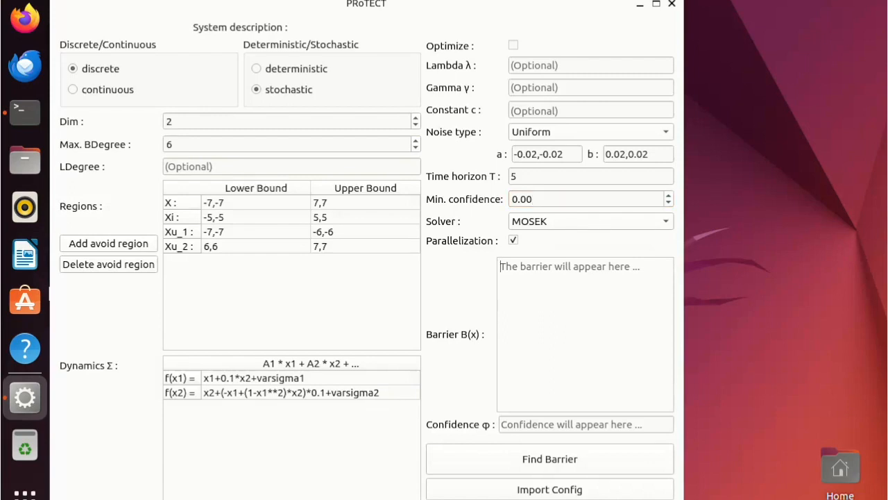
{"action": "left_click", "coordinate": [503, 424]}
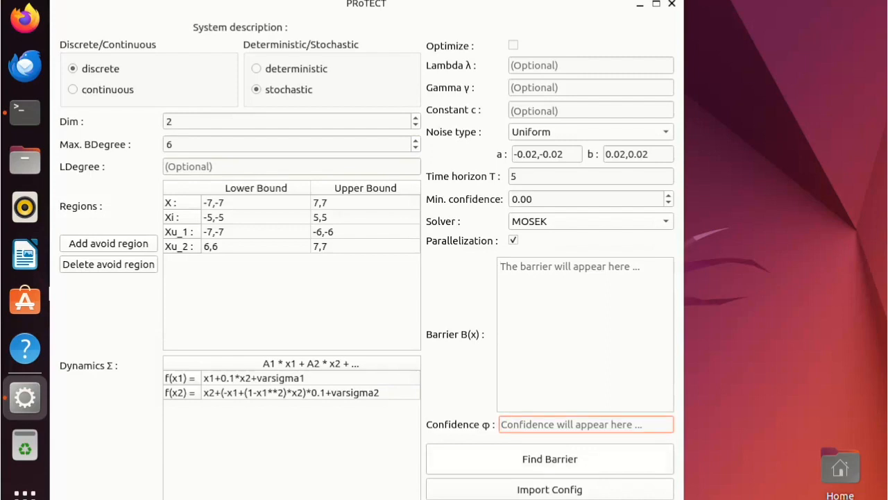
{"action": "left_click", "coordinate": [549, 459]}
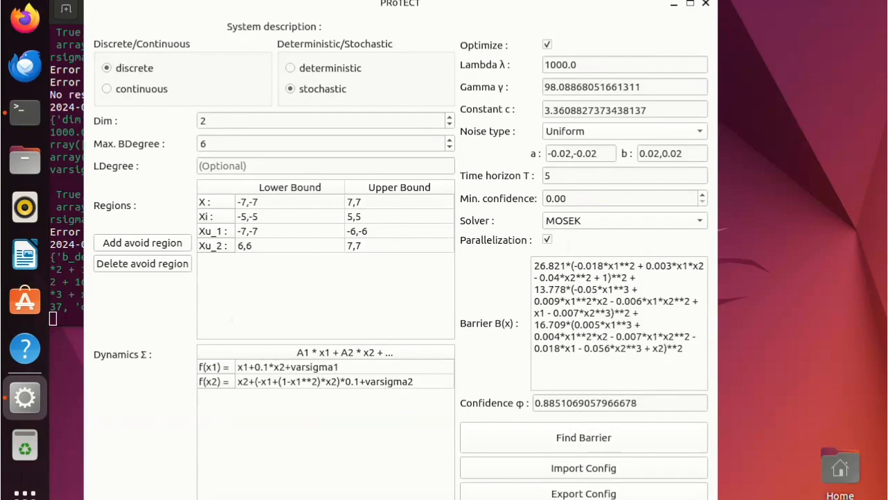
- Examine the computed barrier B(x), the confidence φ, the constant c and the lambda value
{"action": "left_click_drag", "start_coordinate": [683, 348], "coordinate": [534, 265]}
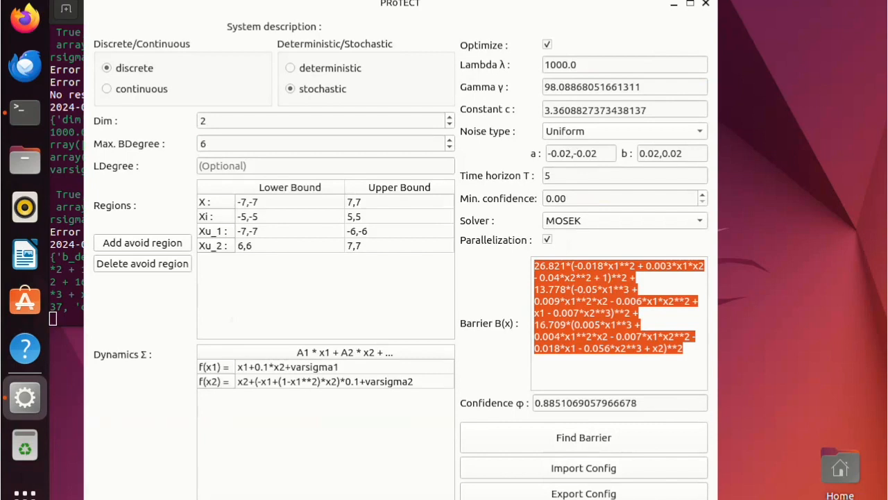
{"action": "left_click_drag", "start_coordinate": [637, 403], "coordinate": [534, 402]}
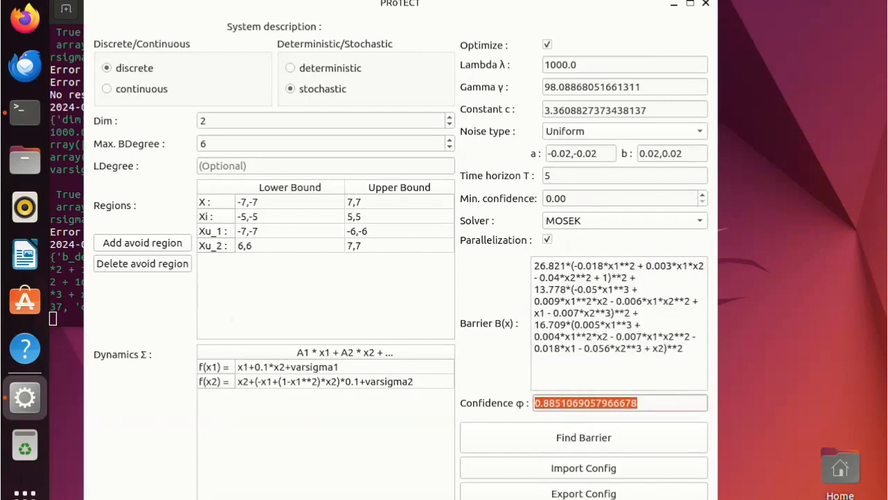
{"action": "left_click", "coordinate": [645, 402]}
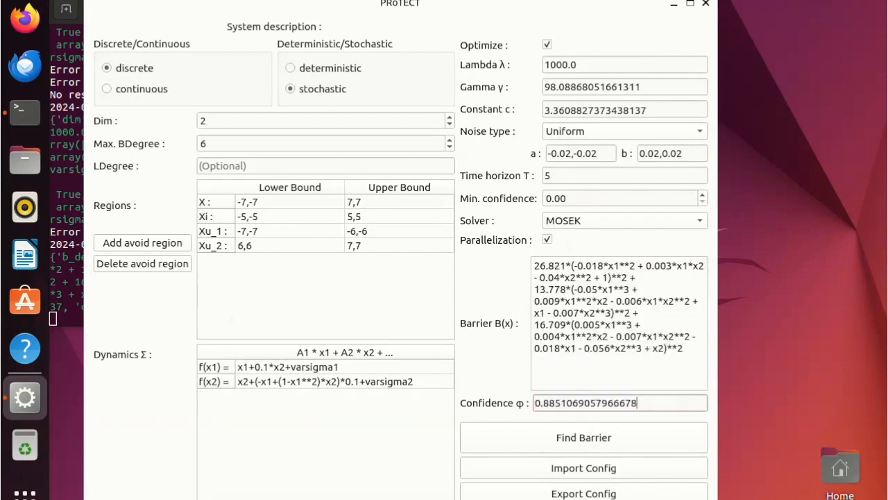
{"action": "left_click_drag", "start_coordinate": [647, 110], "coordinate": [544, 110]}
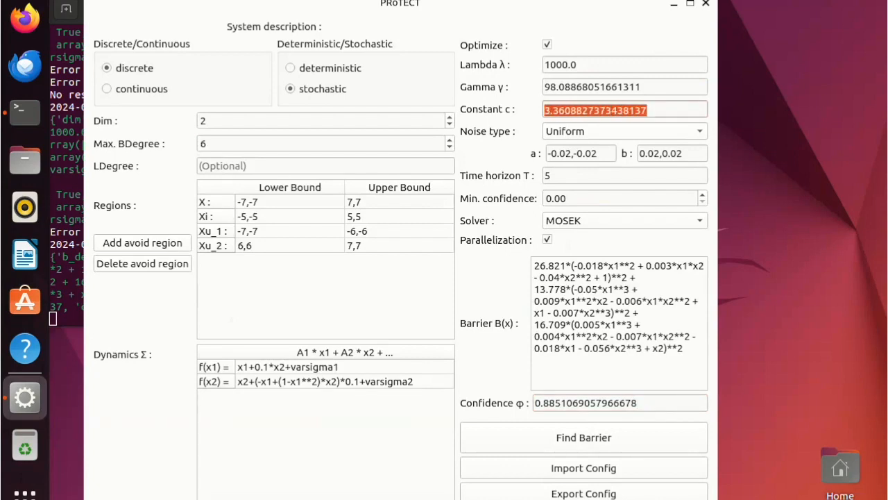
{"action": "key", "text": "shift+Tab"}
{"action": "key", "text": "shift+Tab"}
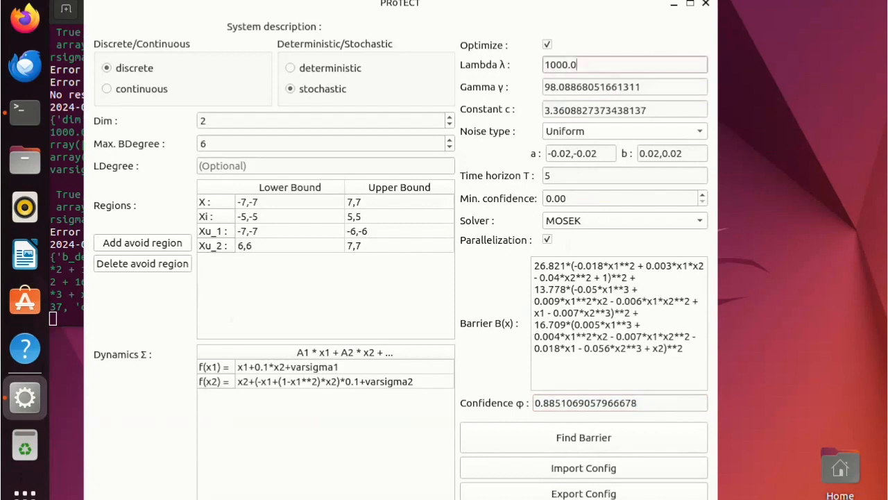
{"action": "left_click", "coordinate": [590, 65]}
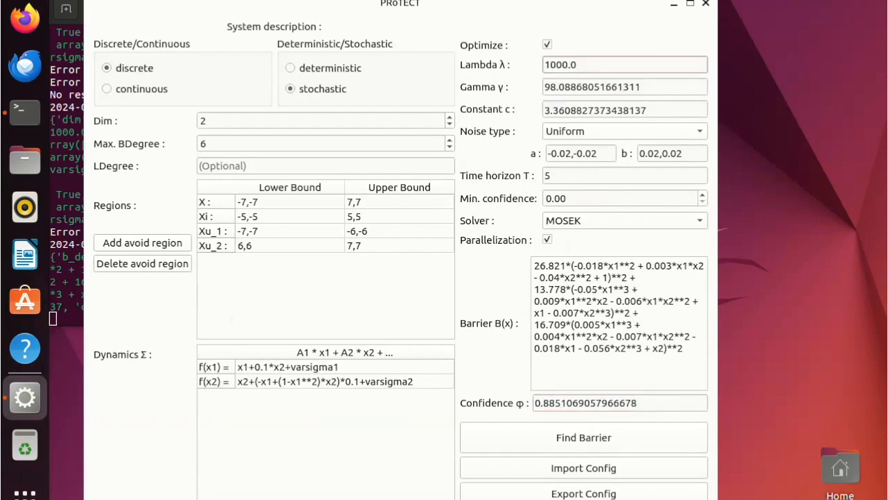